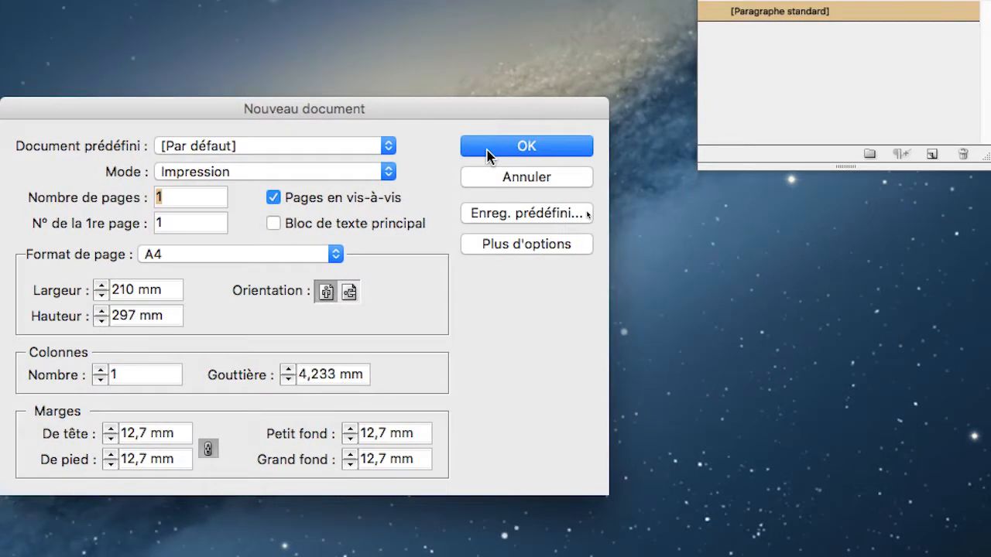
Create a one-page A4 portrait print document with facing pages and 12,7 mm margins, and narrow its window.
{"action": "left_click", "coordinate": [487, 152]}
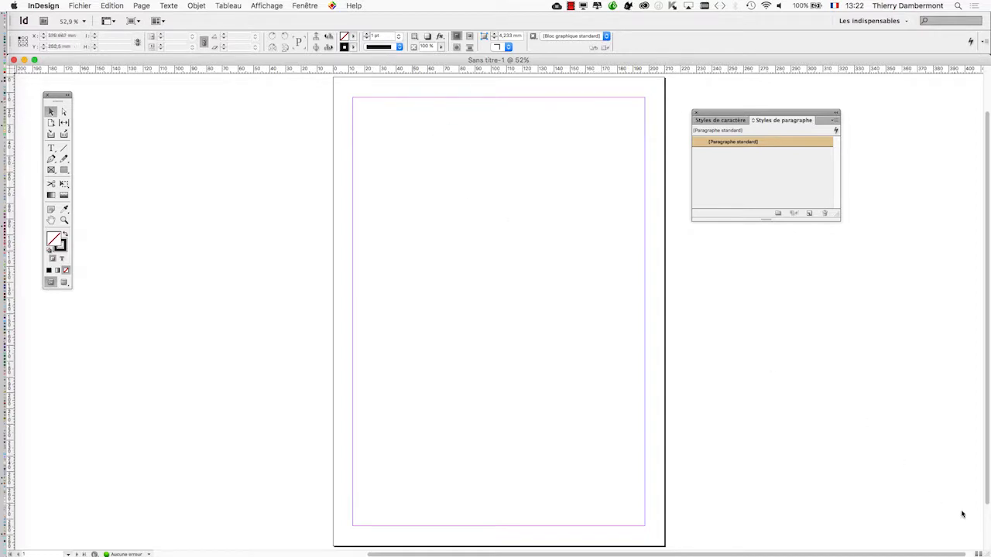
{"action": "key", "text": "ctrl+alt+Left"}
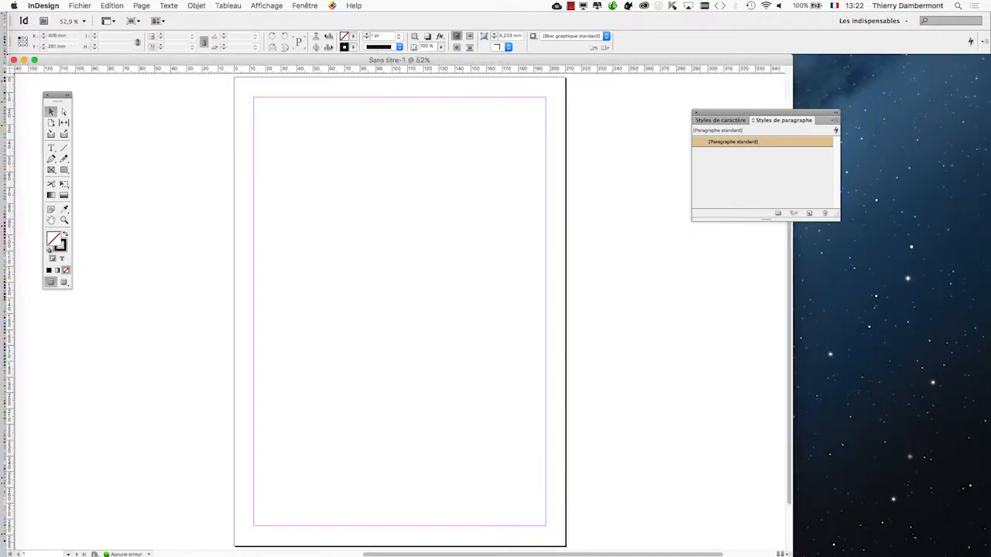
Show the Pages panel and place it beneath the Styles de paragraphe panel.
{"action": "left_click", "coordinate": [303, 6]}
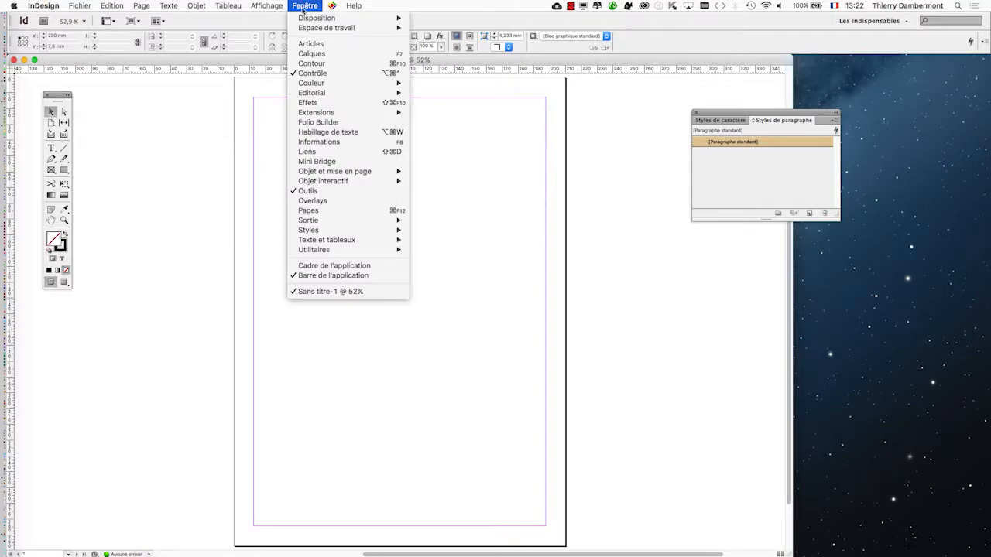
{"action": "mouse_move", "coordinate": [337, 221]}
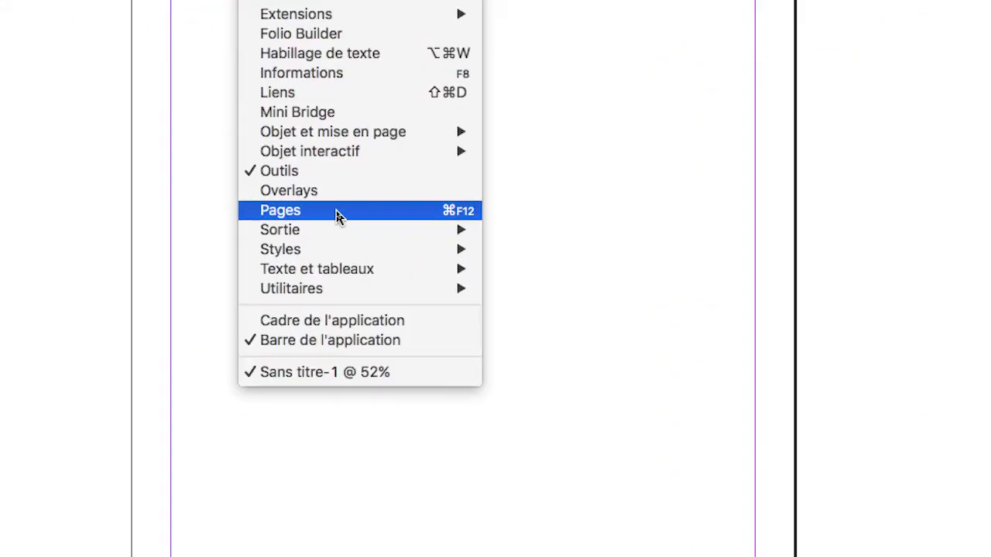
{"action": "left_click", "coordinate": [337, 211]}
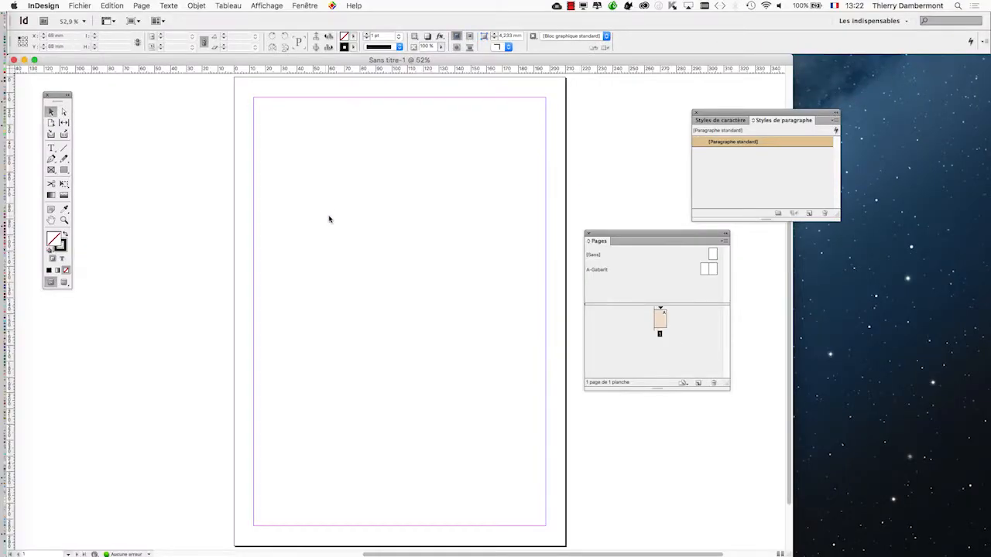
{"action": "left_click_drag", "start_coordinate": [841, 246], "coordinate": [990, 291]}
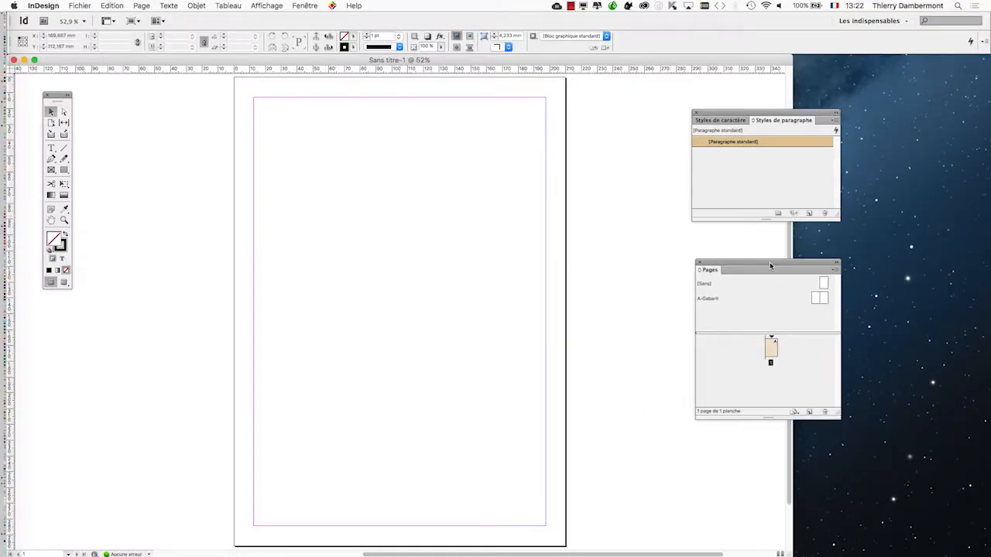
{"action": "left_click", "coordinate": [766, 340]}
{"action": "left_click_drag", "start_coordinate": [795, 266], "coordinate": [790, 263]}
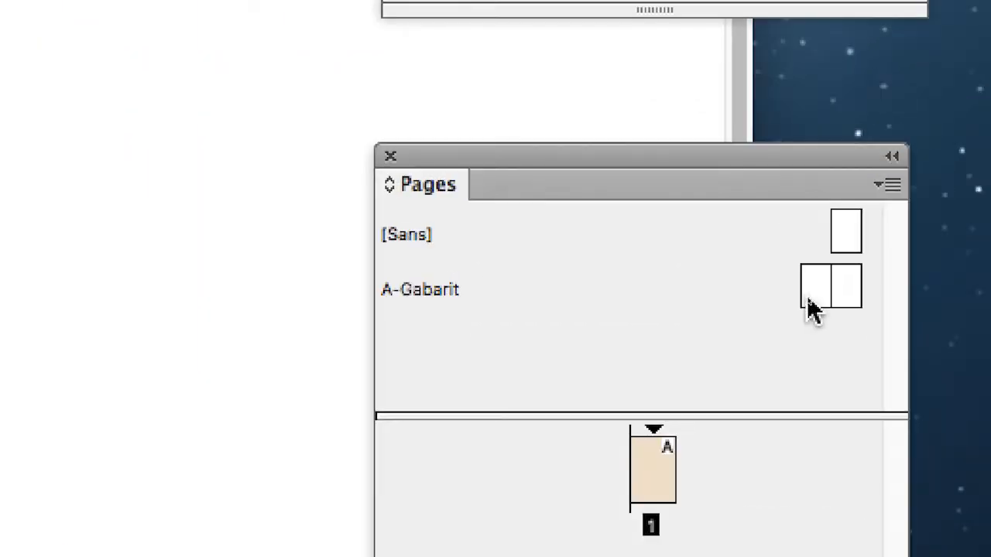
Open the A-Gabarit master spread and widen the document window so both facing master pages are in view.
{"action": "left_click", "coordinate": [812, 306]}
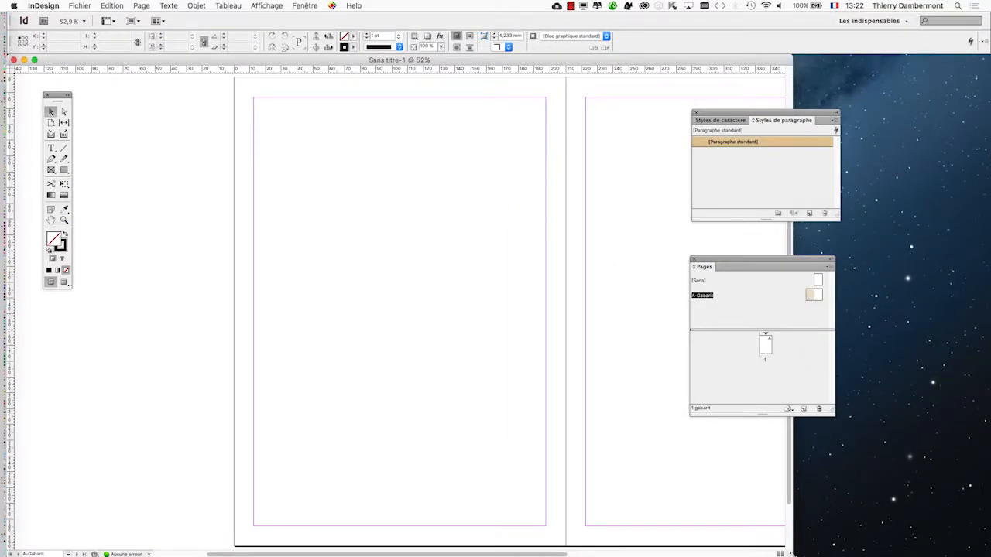
{"action": "left_click_drag", "start_coordinate": [791, 556], "coordinate": [913, 541]}
{"action": "key", "text": "super+minus"}
{"action": "key", "text": "super+minus"}
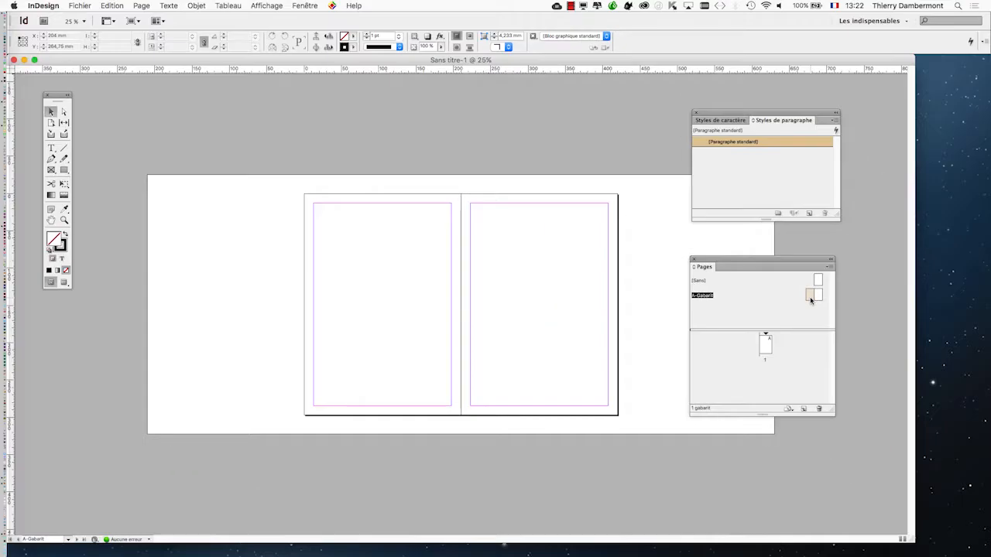
{"action": "left_click_drag", "start_coordinate": [783, 264], "coordinate": [840, 251]}
{"action": "key", "text": "super+equal"}
{"action": "left_click_drag", "start_coordinate": [462, 276], "coordinate": [325, 222]}
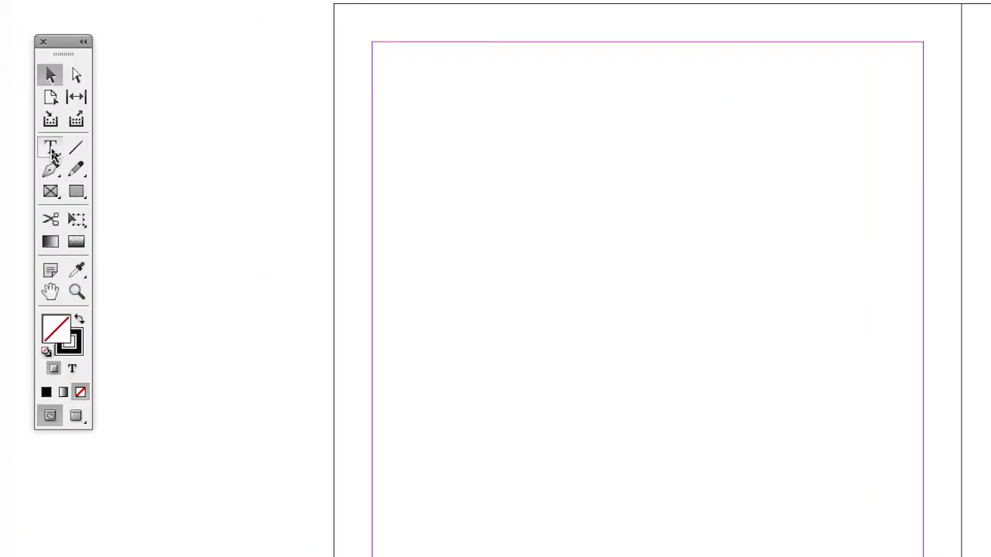
Draw a text frame on the left master page and stretch it to all four margins, 184,6 by 271,6 mm.
{"action": "left_click", "coordinate": [51, 149]}
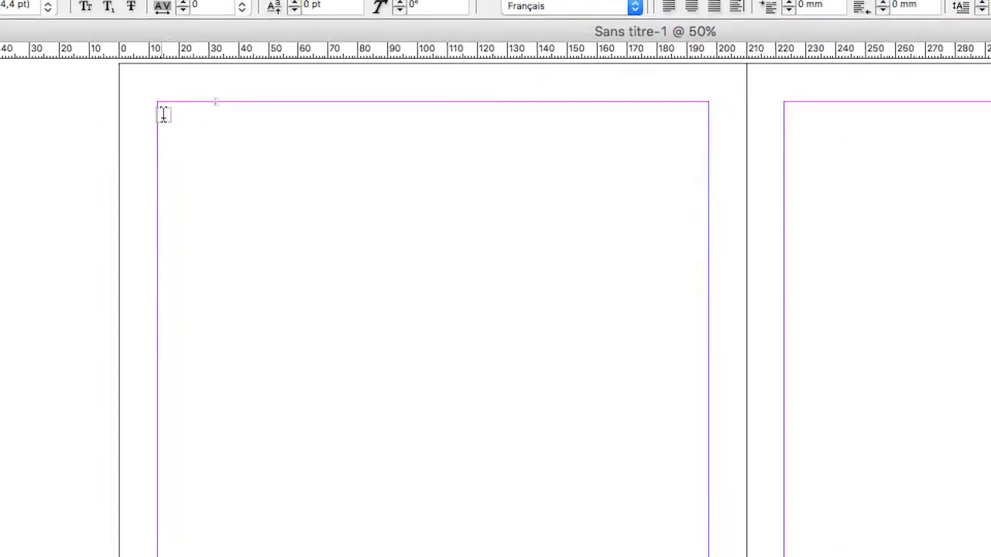
{"action": "left_click_drag", "start_coordinate": [163, 113], "coordinate": [190, 151]}
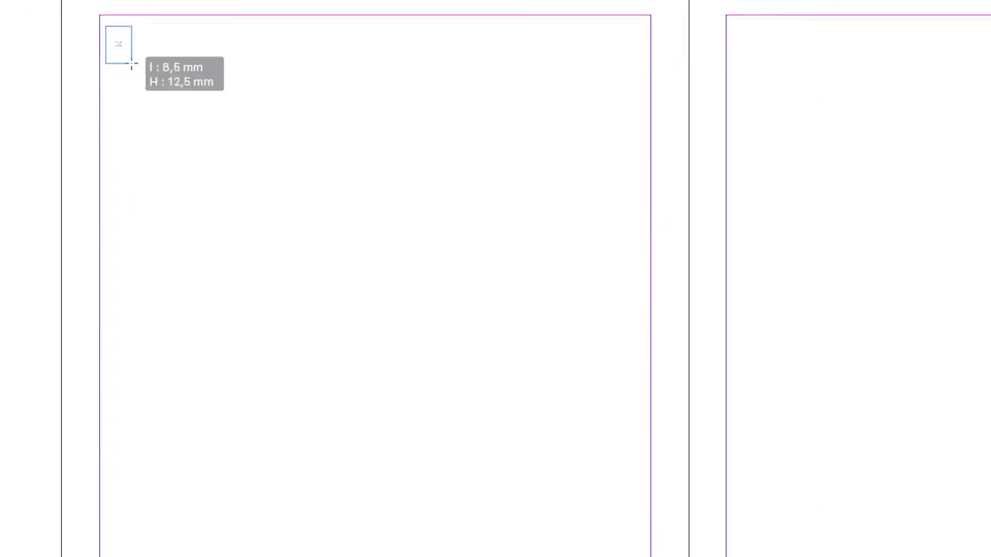
{"action": "left_click_drag", "start_coordinate": [130, 66], "coordinate": [202, 177]}
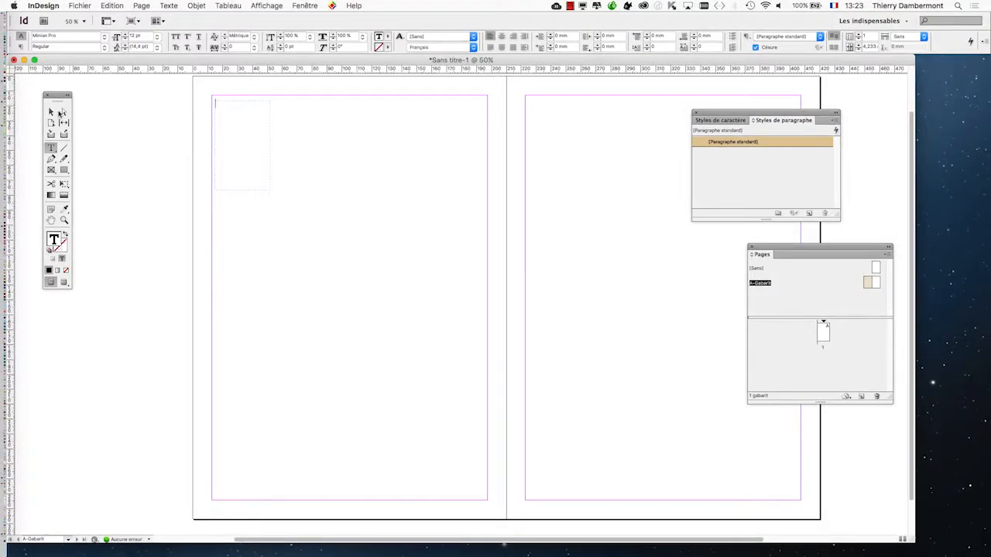
{"action": "key", "text": "Escape"}
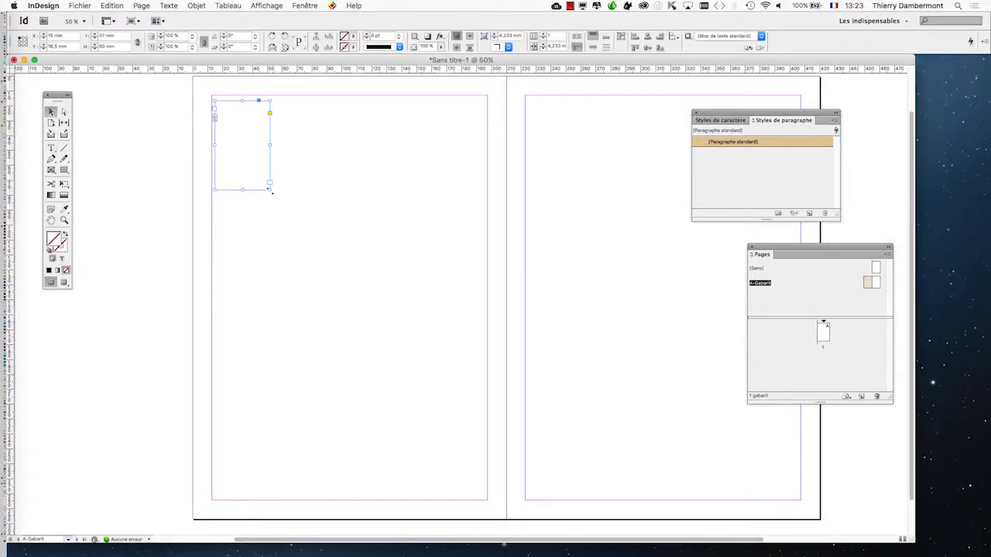
{"action": "left_click_drag", "start_coordinate": [270, 190], "coordinate": [488, 500]}
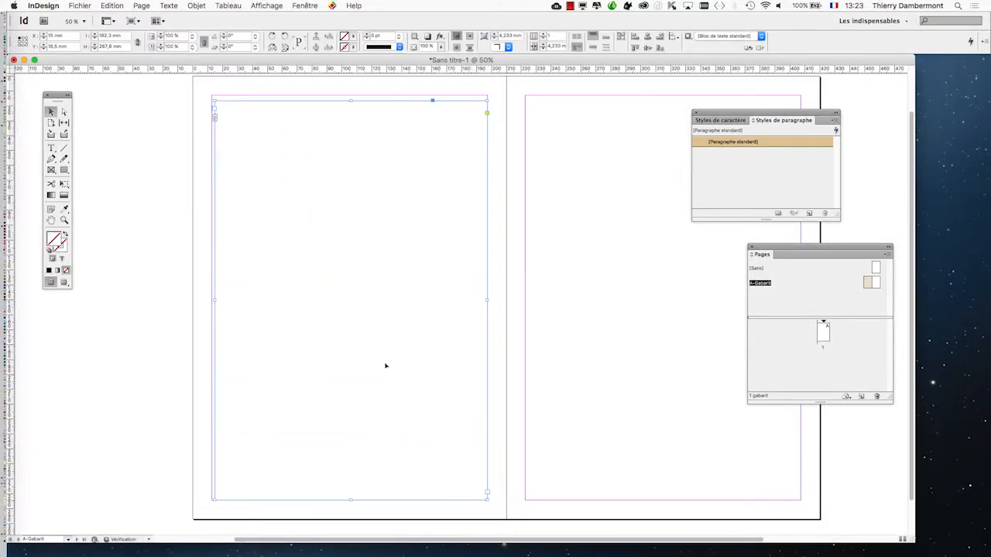
{"action": "left_click_drag", "start_coordinate": [216, 104], "coordinate": [214, 98]}
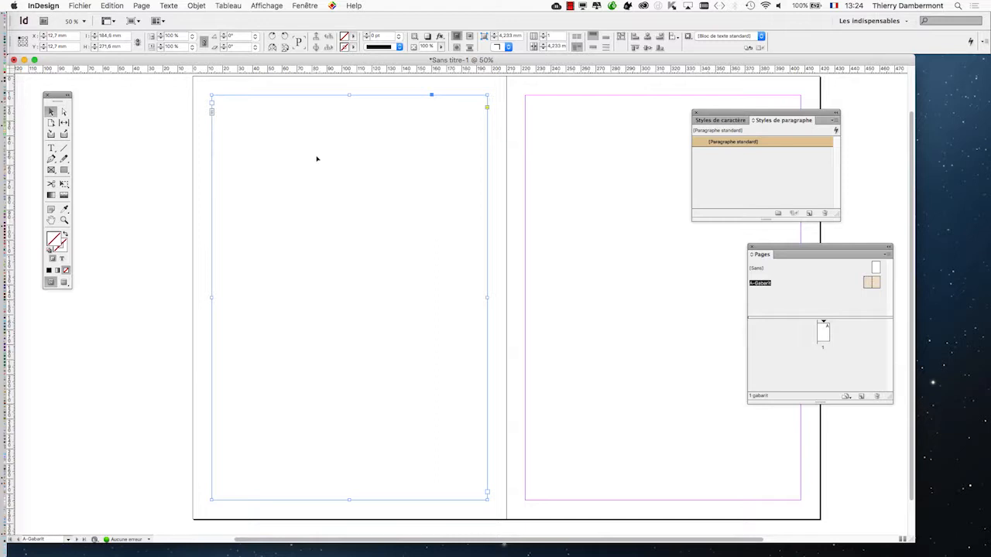
Set the text frame's width to one third of the margin width by entering 184,6 mm/3.
{"action": "left_click_drag", "start_coordinate": [61, 97], "coordinate": [108, 97]}
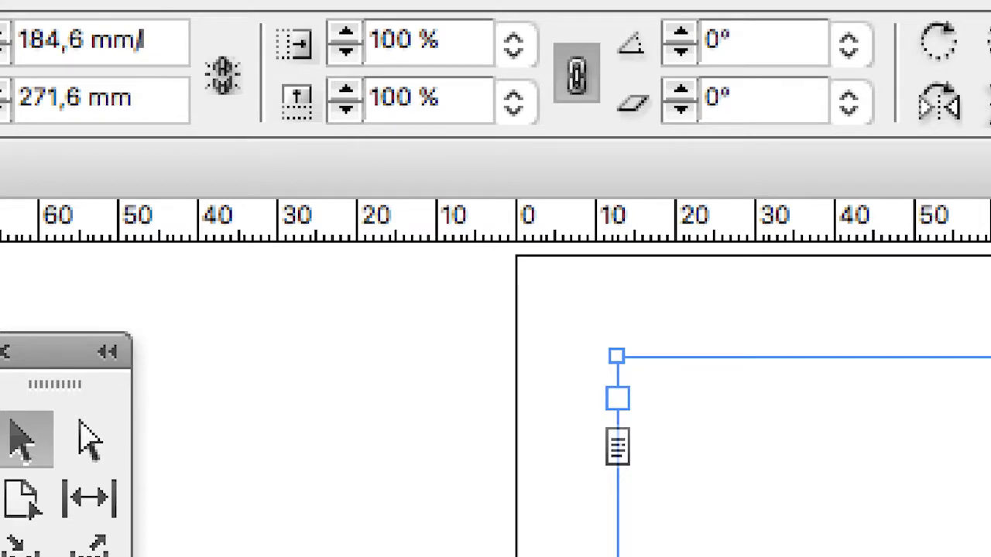
{"action": "type", "text": "3"}
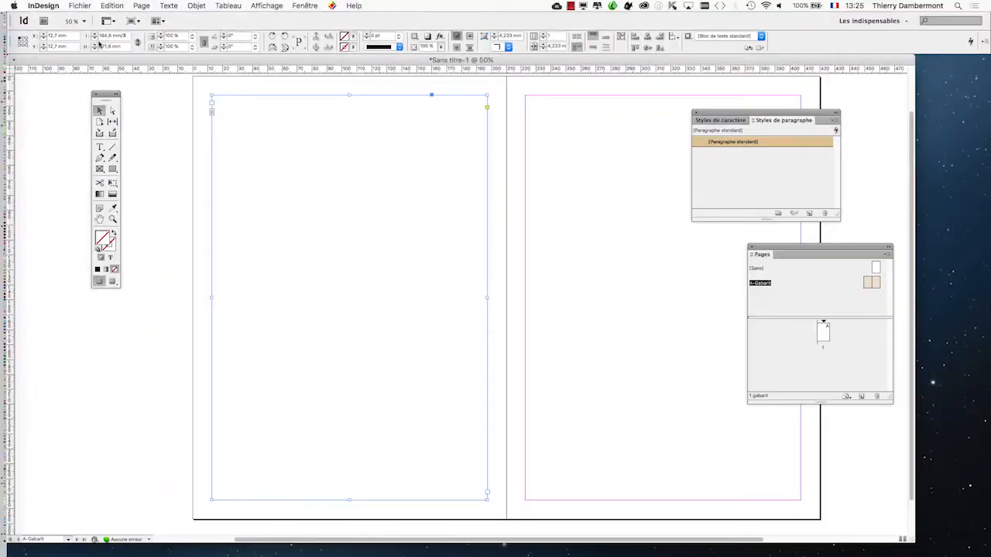
{"action": "key", "text": "Return"}
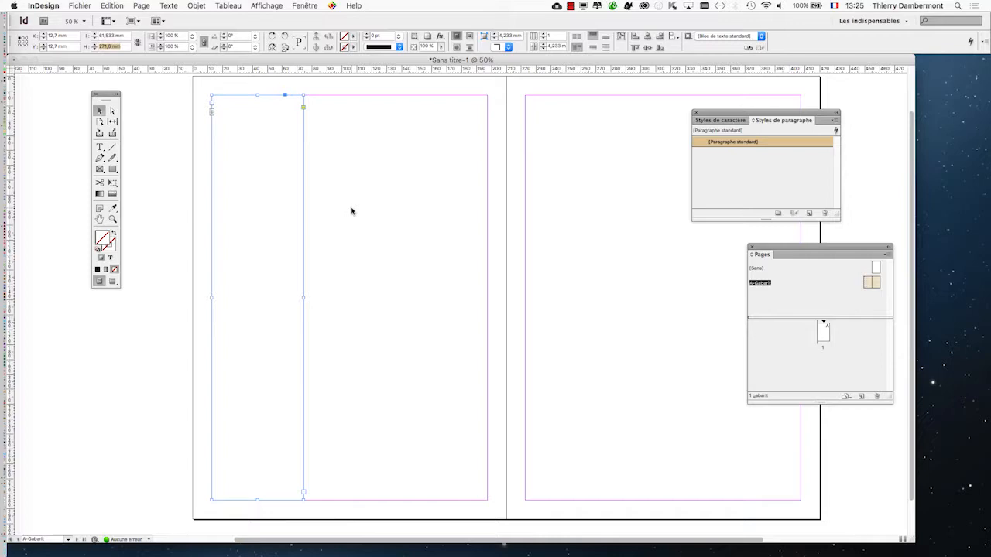
{"action": "key", "text": "Return"}
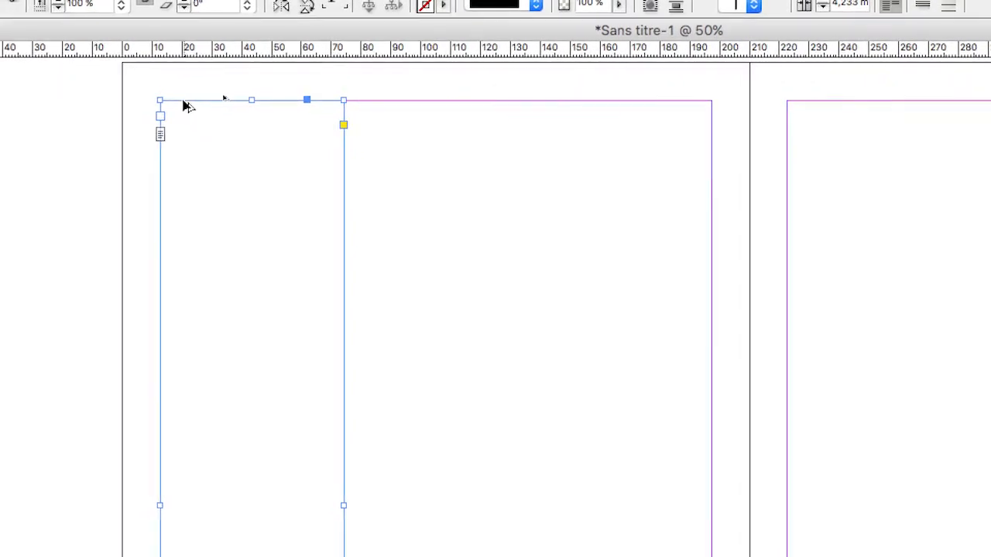
Duplicate the narrow text frame twice side by side so three adjoining columns fill the left master page's margins.
{"action": "left_click_drag", "start_coordinate": [186, 106], "coordinate": [315, 110]}
{"action": "left_click_drag", "start_coordinate": [313, 104], "coordinate": [311, 104]}
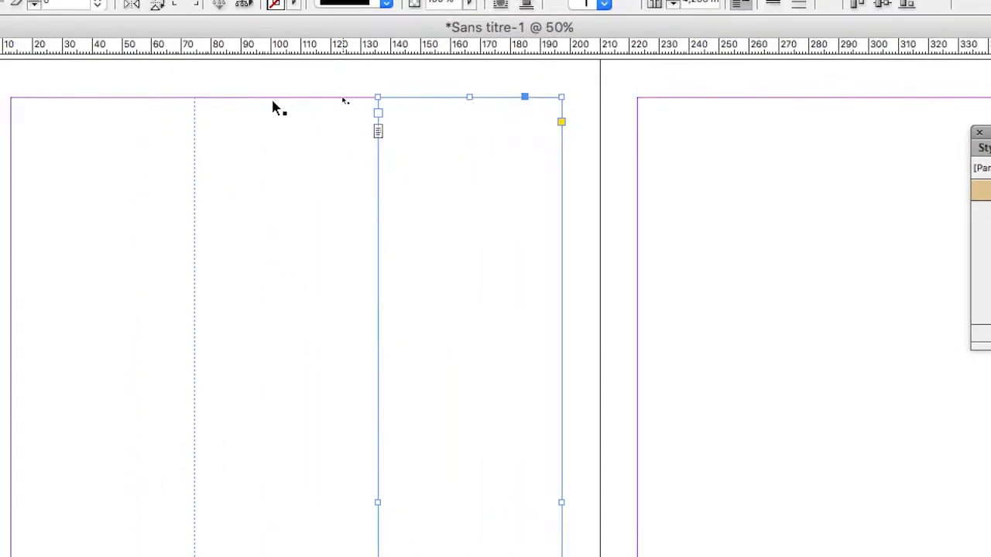
{"action": "left_click", "coordinate": [95, 112]}
{"action": "left_click", "coordinate": [195, 134]}
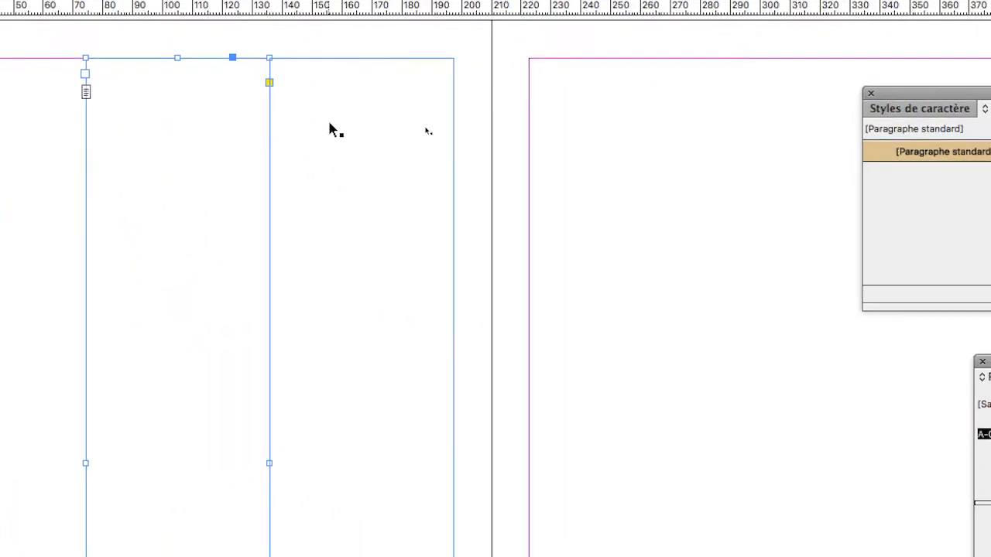
{"action": "left_click", "coordinate": [394, 149]}
{"action": "left_click", "coordinate": [166, 162]}
{"action": "left_click", "coordinate": [264, 142]}
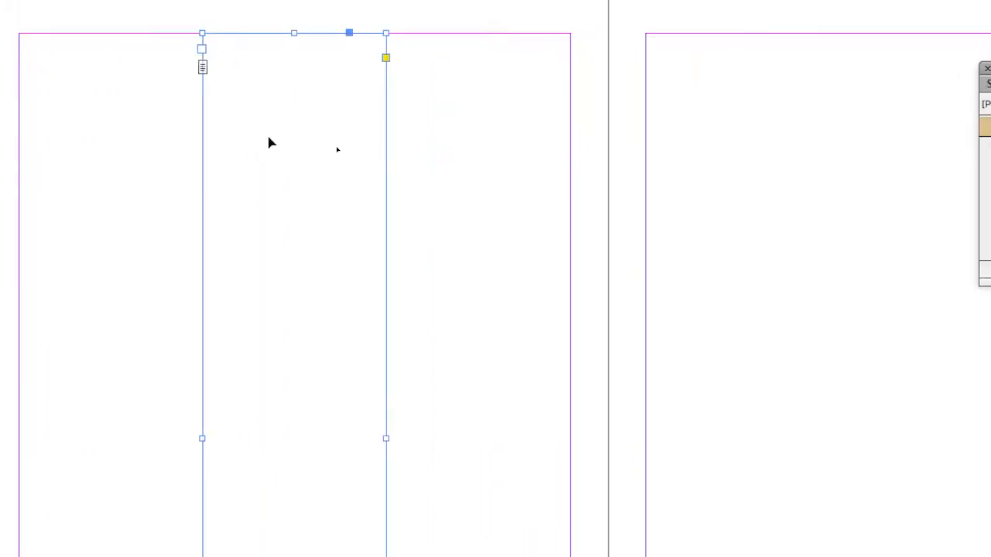
{"action": "left_click", "coordinate": [426, 148]}
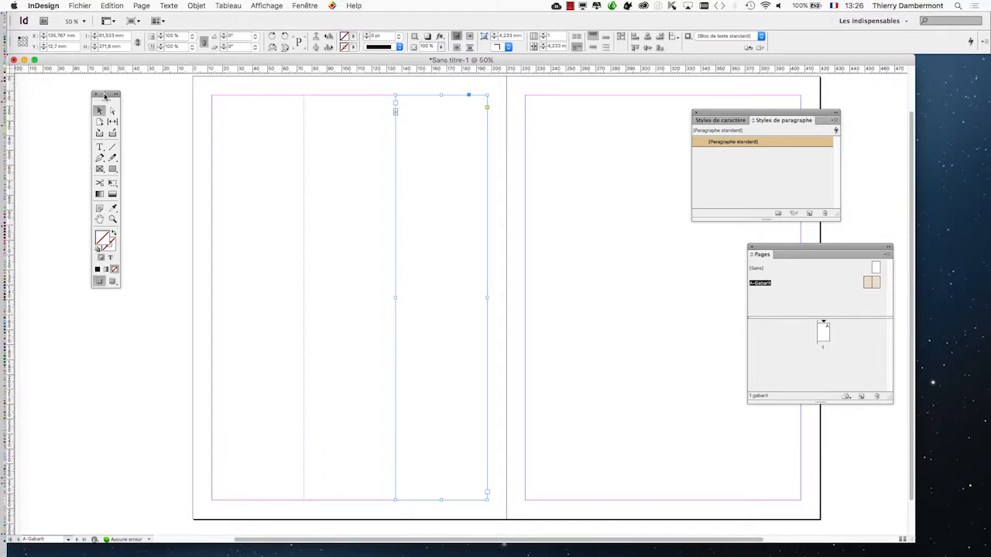
Select the three column frames and duplicate them onto the right master page, aligned to its top and inner margins.
{"action": "left_click_drag", "start_coordinate": [92, 95], "coordinate": [55, 106]}
{"action": "left_click", "coordinate": [147, 302]}
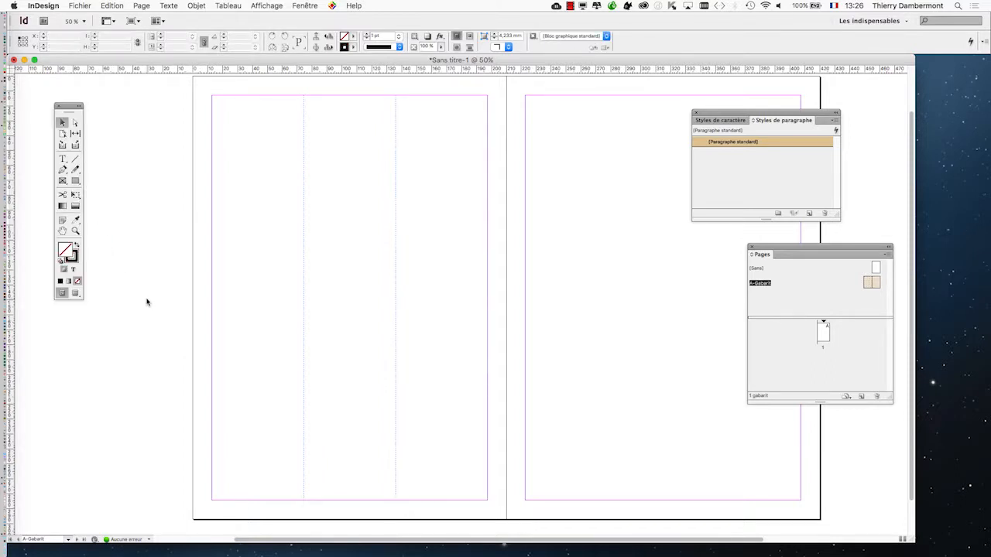
{"action": "left_click", "coordinate": [223, 187]}
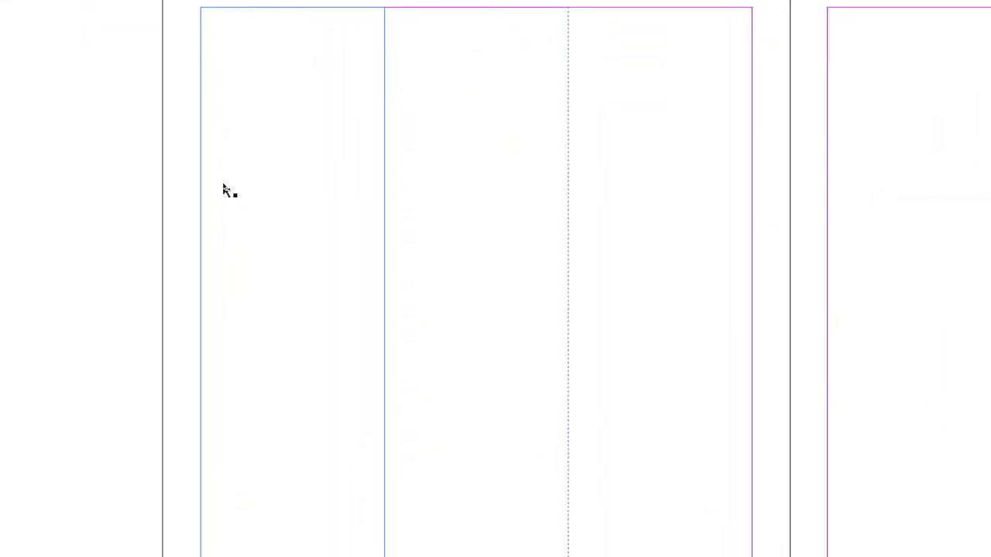
{"action": "left_click_drag", "start_coordinate": [205, 170], "coordinate": [552, 243]}
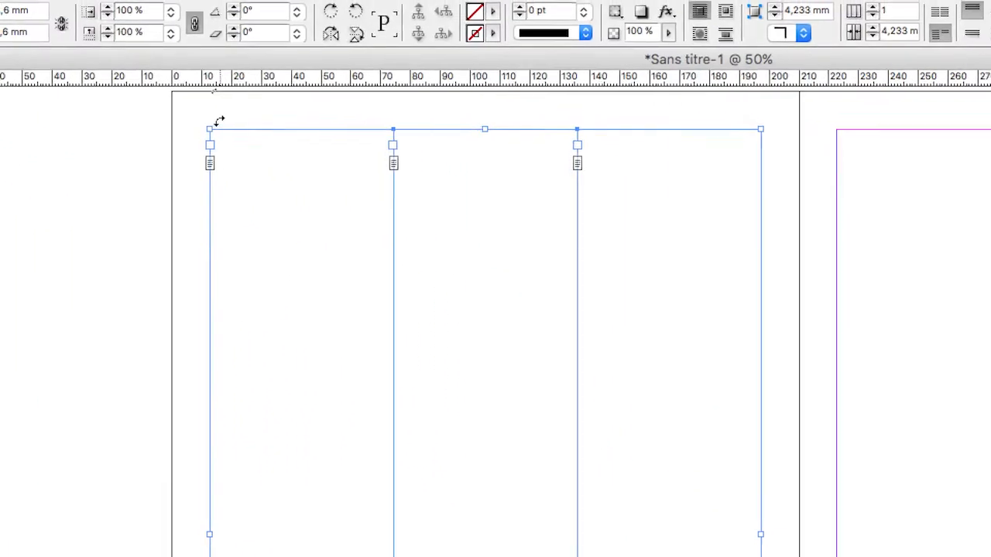
{"action": "left_click_drag", "start_coordinate": [170, 101], "coordinate": [647, 185]}
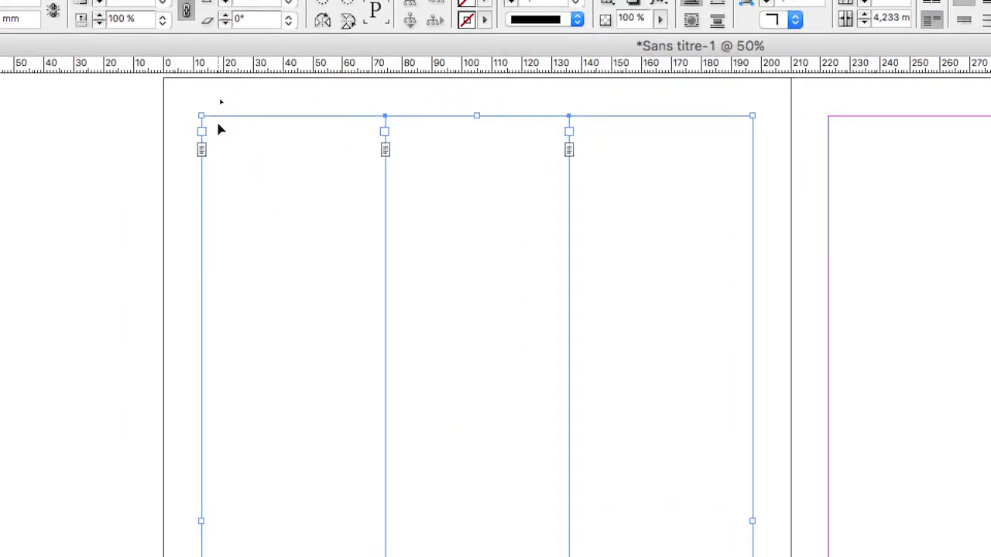
{"action": "left_click_drag", "start_coordinate": [222, 127], "coordinate": [809, 129]}
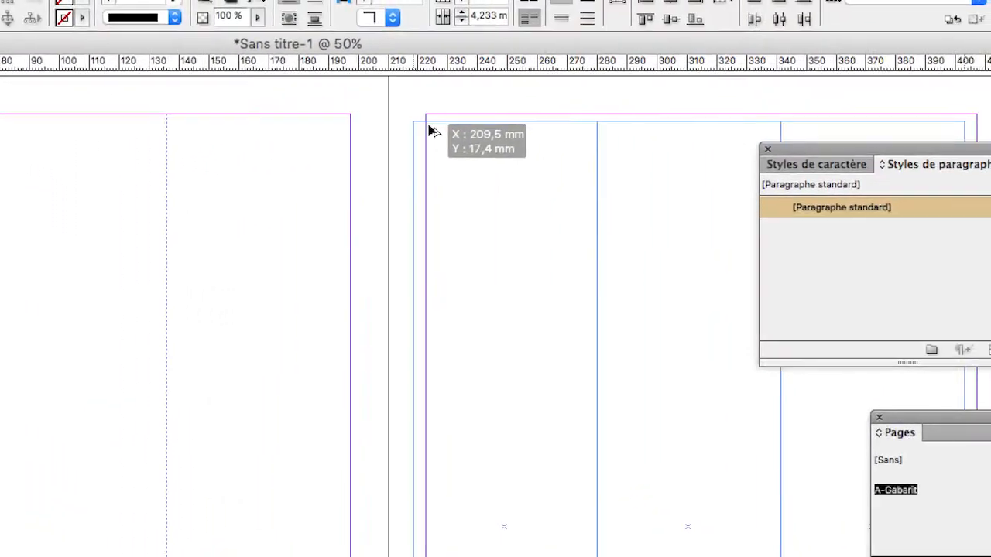
{"action": "left_click_drag", "start_coordinate": [431, 130], "coordinate": [438, 129]}
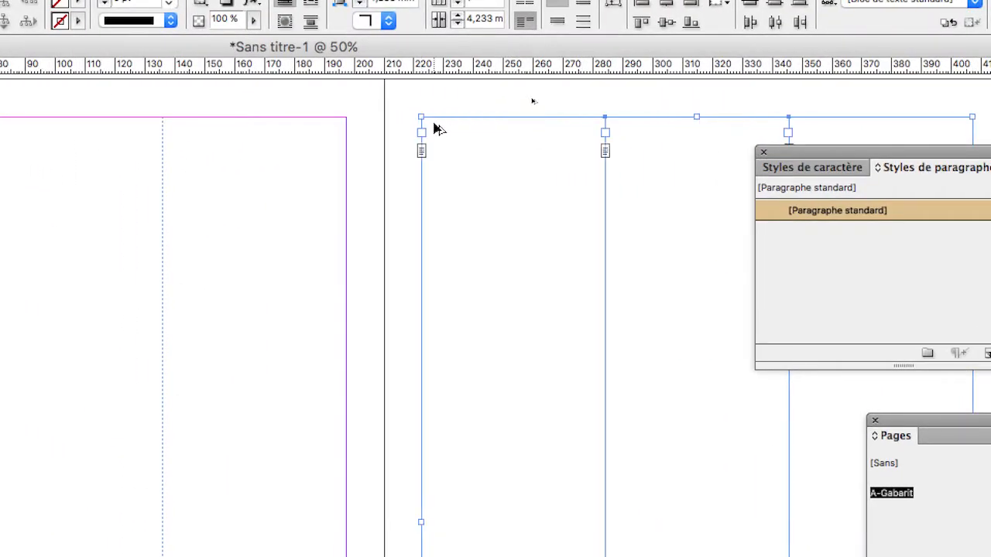
Close the paragraph styles and Pages panels and deselect the frames on the master spread.
{"action": "left_click", "coordinate": [764, 153]}
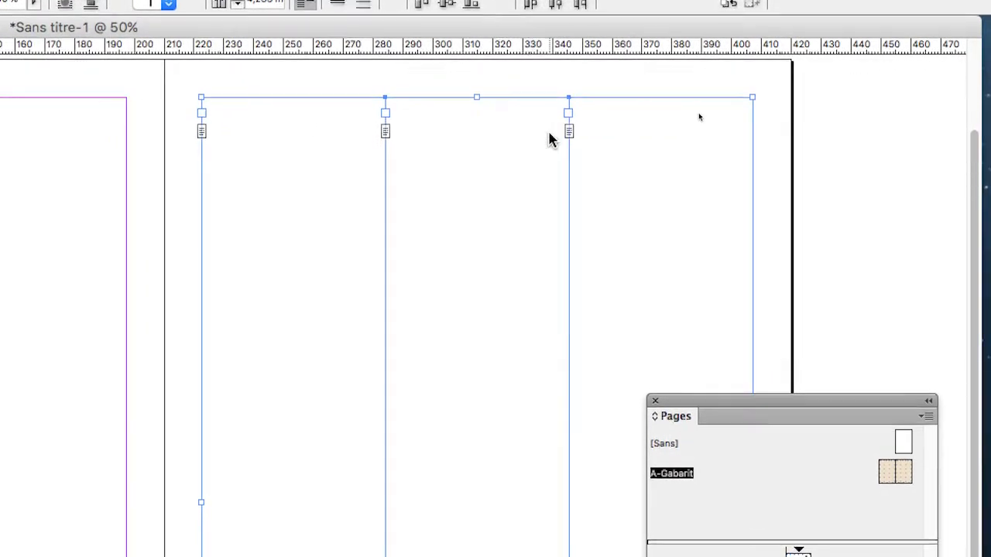
{"action": "left_click", "coordinate": [655, 400]}
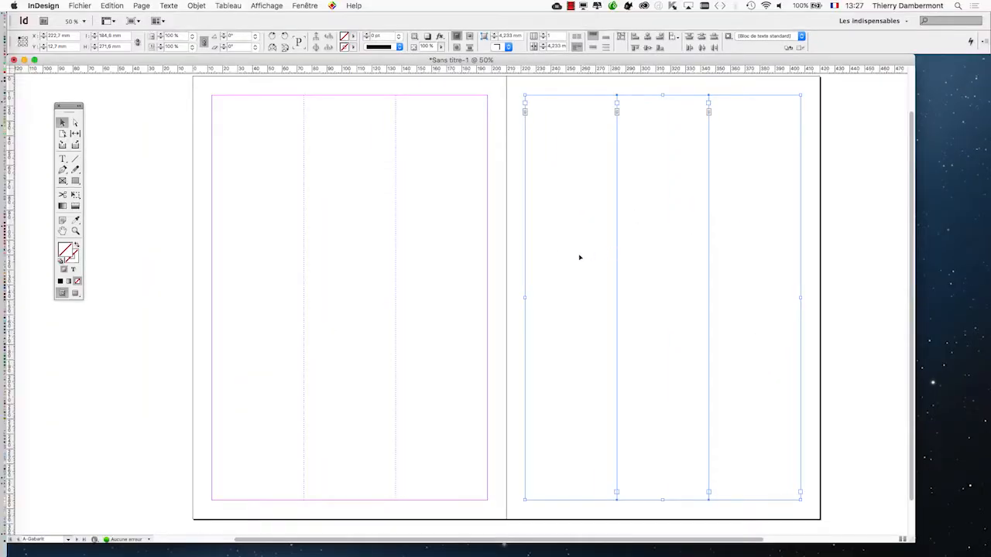
{"action": "left_click_drag", "start_coordinate": [523, 266], "coordinate": [452, 275]}
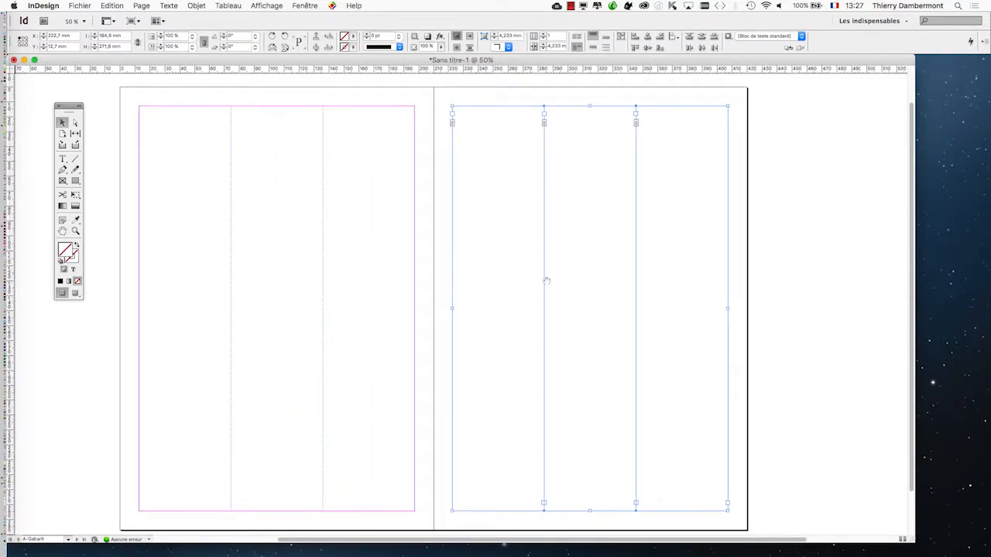
{"action": "left_click", "coordinate": [765, 279]}
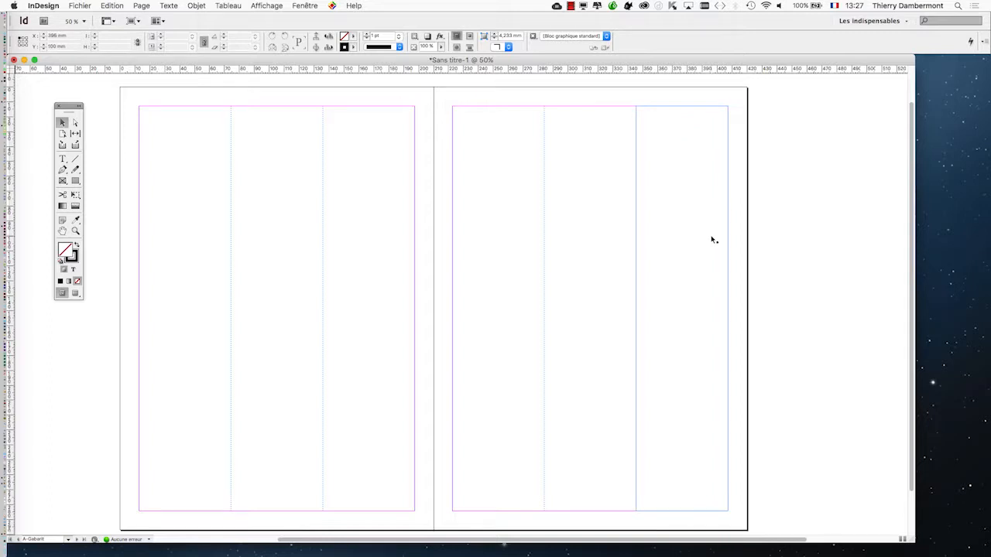
Save the document as "doc-multicolonnes 01.indd" in the "doc InDesign SESSION 2" folder.
{"action": "left_click", "coordinate": [87, 6]}
{"action": "left_click", "coordinate": [116, 101]}
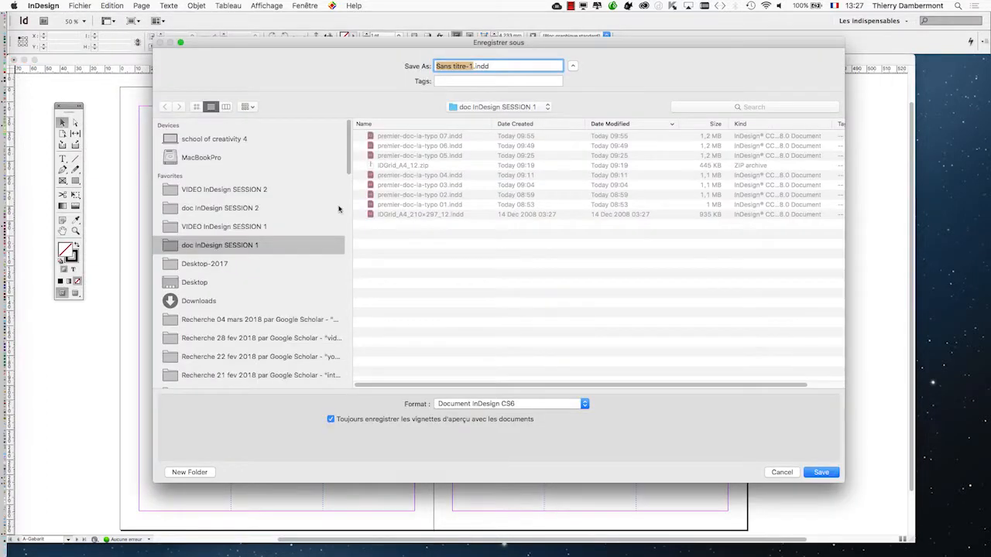
{"action": "left_click", "coordinate": [253, 209]}
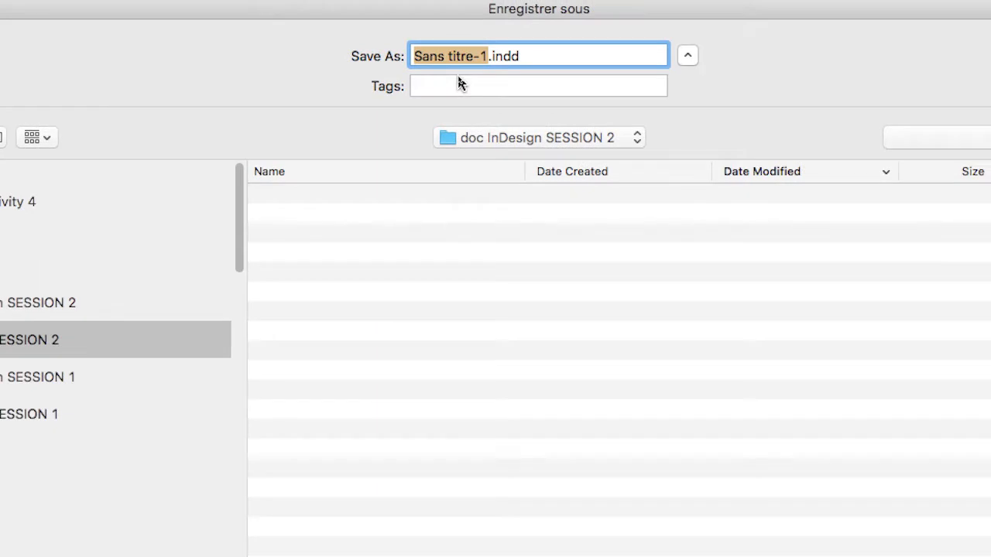
{"action": "type", "text": "doc-mul"}
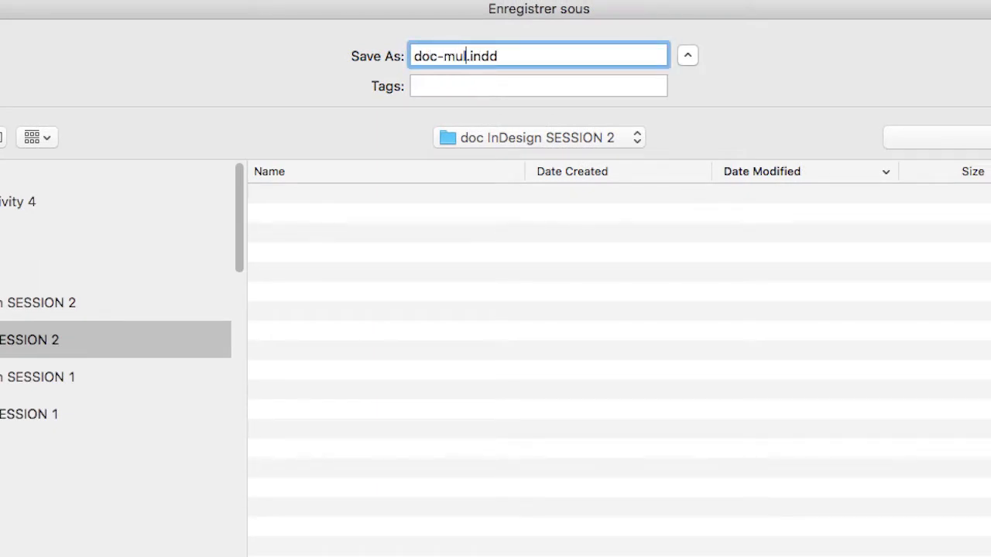
{"action": "type", "text": "ticol"}
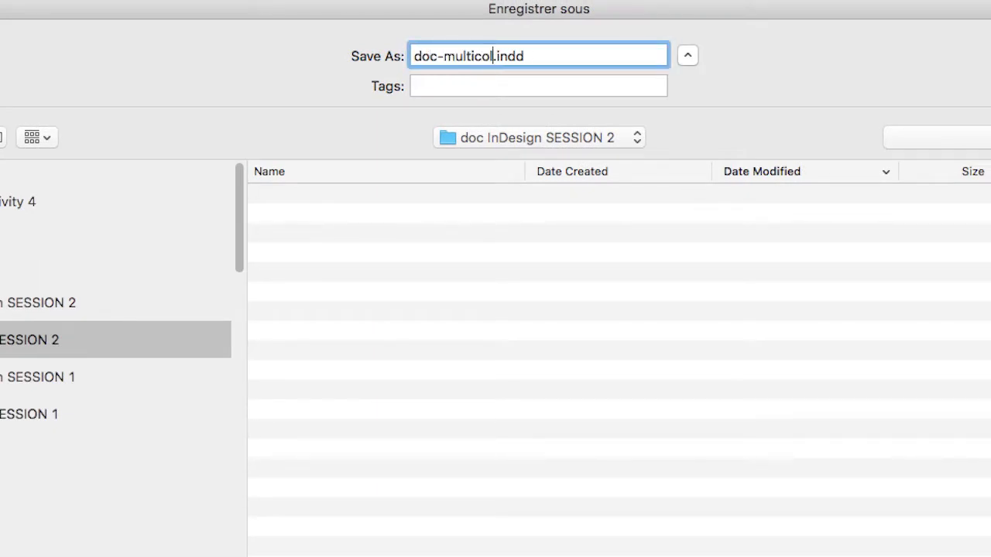
{"action": "type", "text": "onnes"}
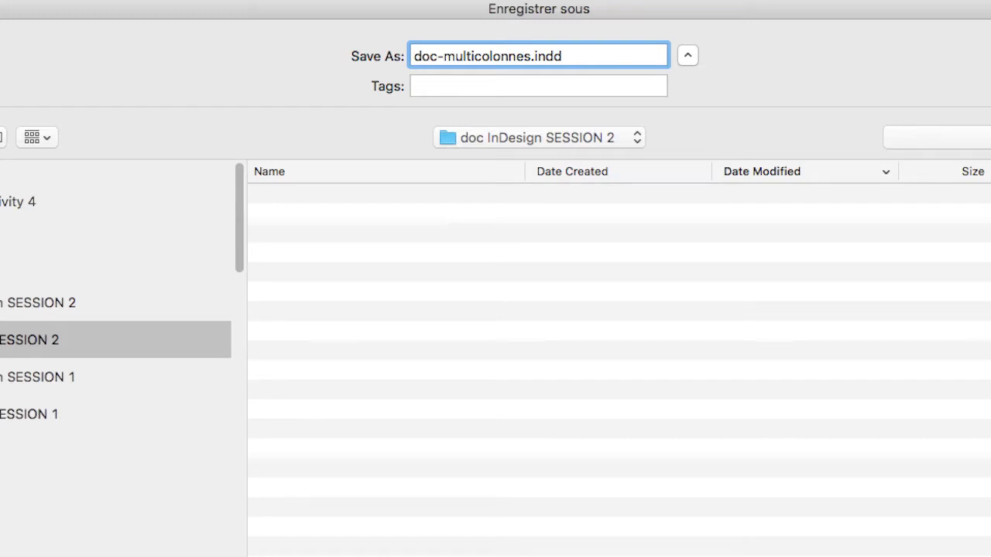
{"action": "type", "text": "01"}
{"action": "key", "text": "Left"}
{"action": "key", "text": "Left"}
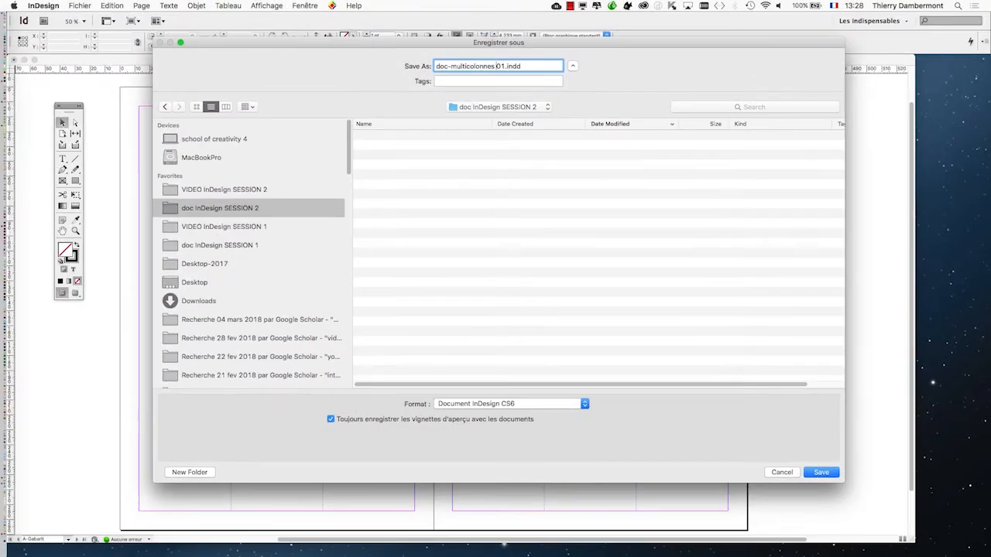
{"action": "key", "text": "Return"}
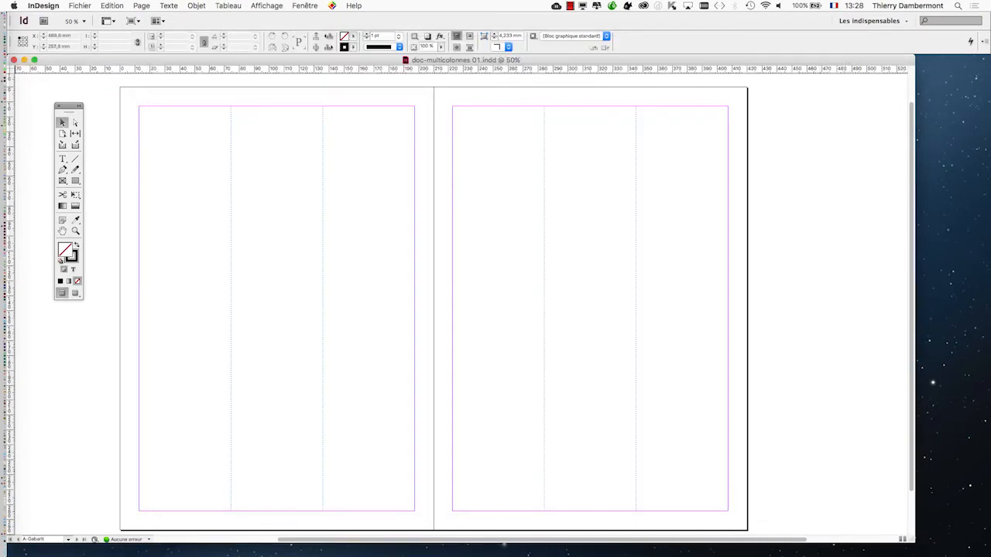